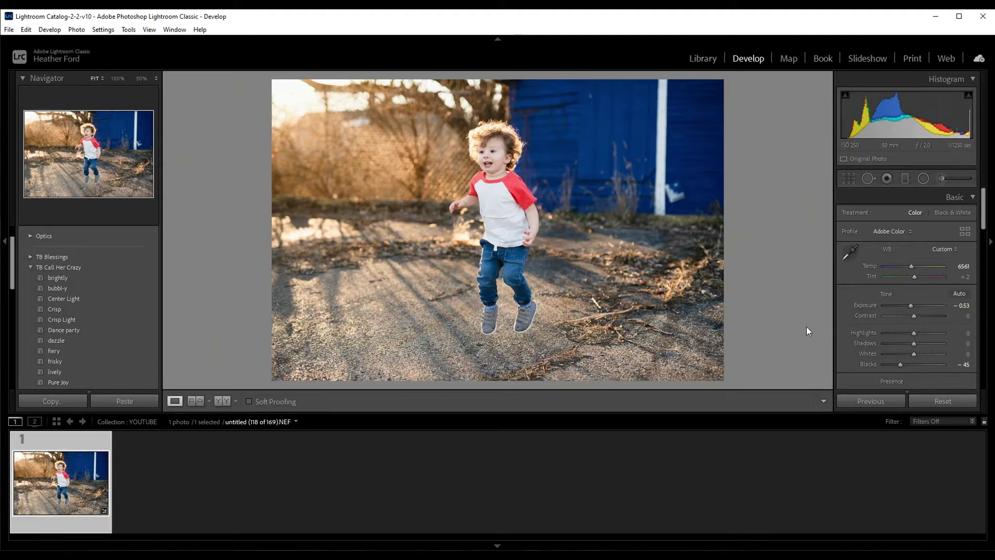
- Start a new radial filter and reset its Saturation from -23 to 0, leaving Feather at 50
left_click(923, 180)
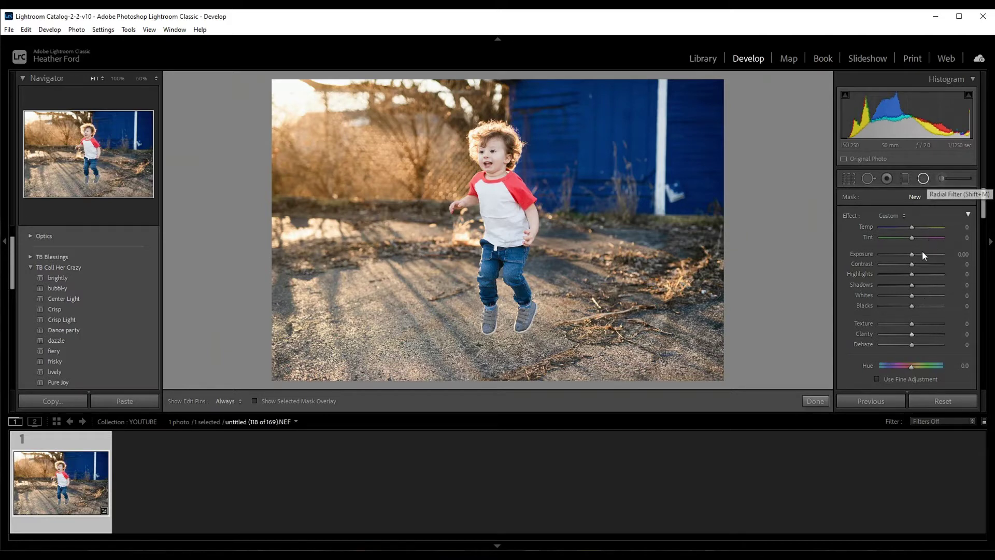
left_click_drag(984, 205, 984, 222)
left_click_drag(923, 247, 904, 245)
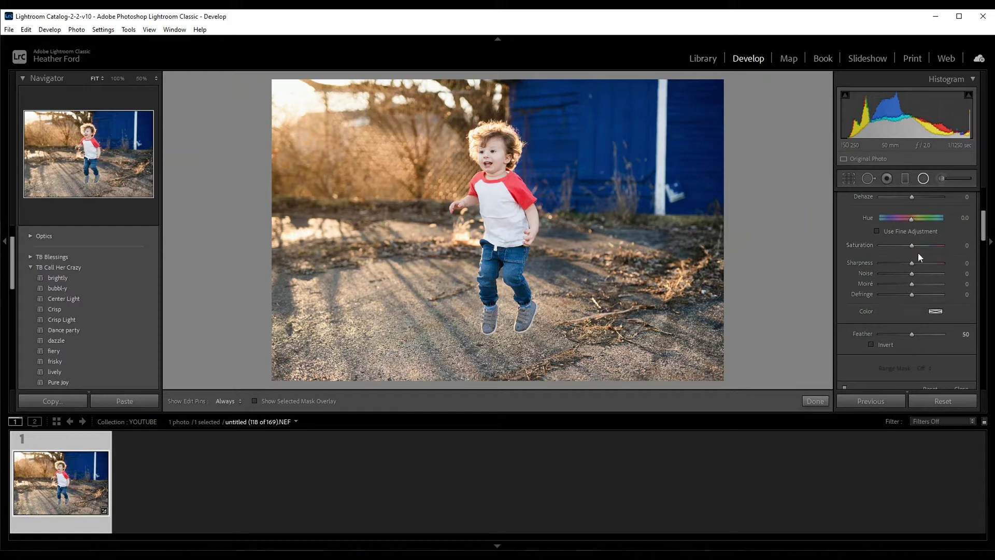
double_click(906, 246)
scroll(984, 235, "up", 2)
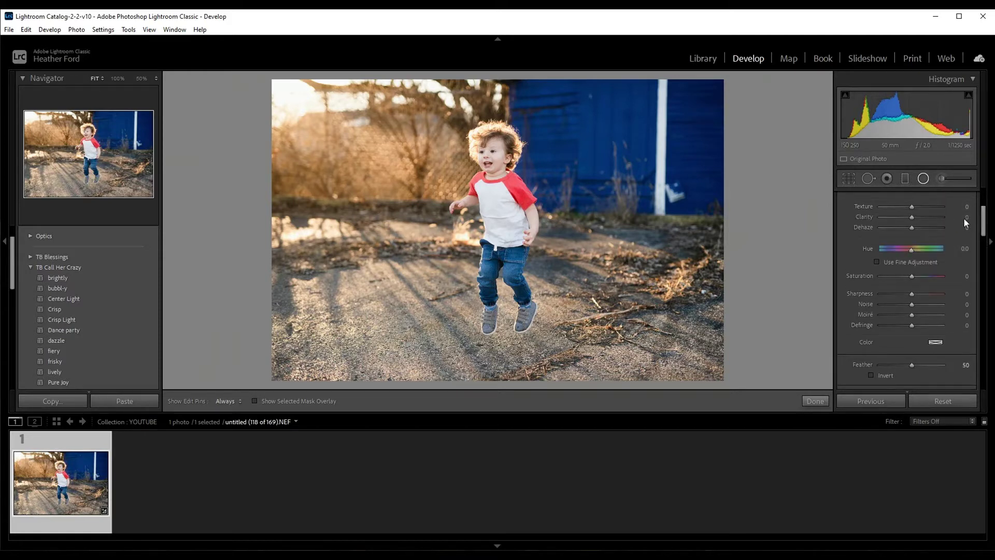
left_click_drag(985, 216, 984, 197)
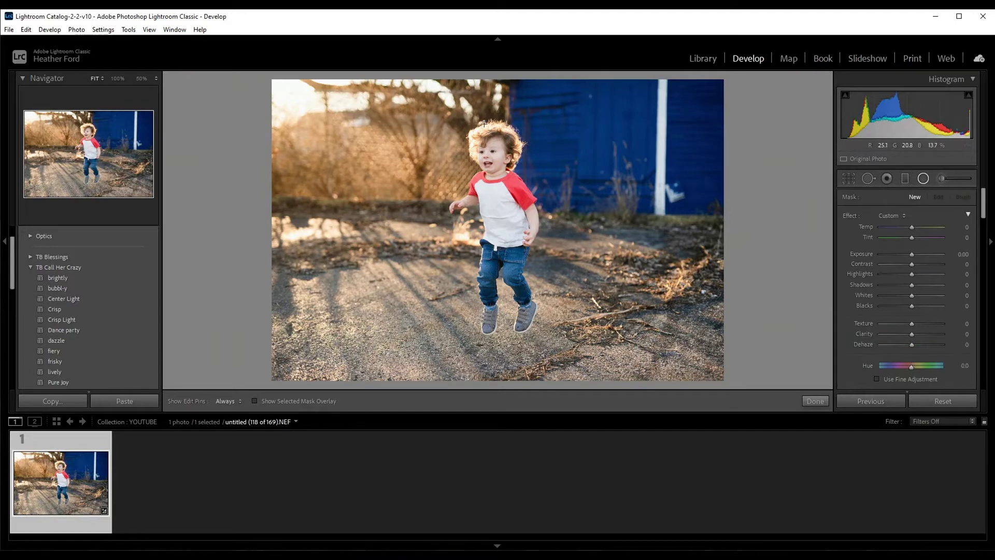
- Draw an oval radial filter around the jumping toddler, reshape its edges, and set Clarity to -100
left_click_drag(472, 126, 616, 356)
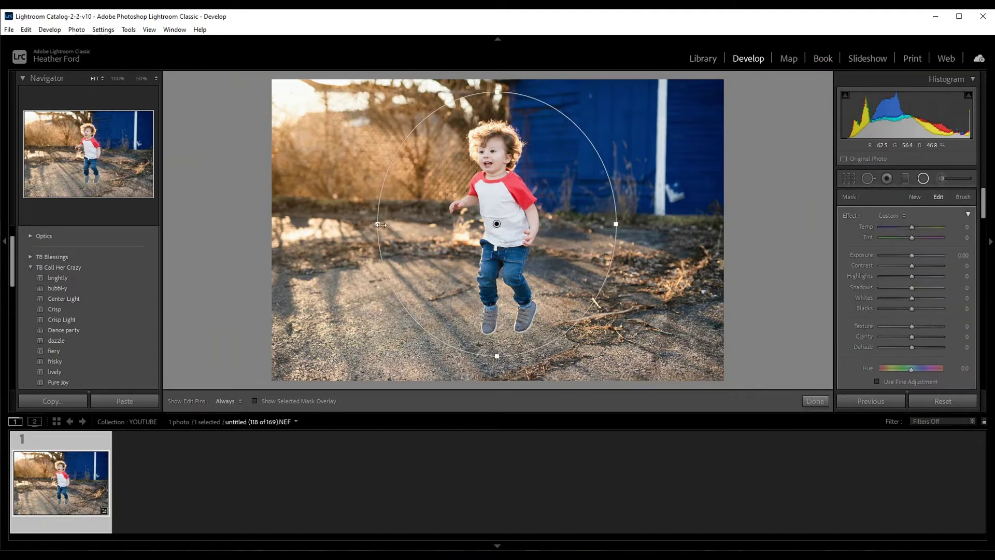
left_click_drag(377, 224, 398, 225)
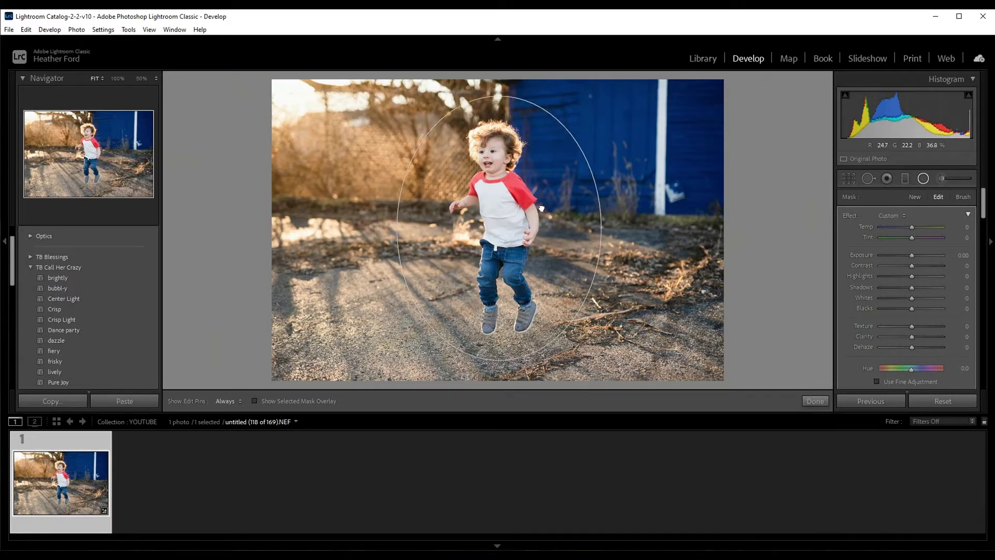
left_click_drag(501, 99, 500, 89)
left_click_drag(602, 227, 608, 227)
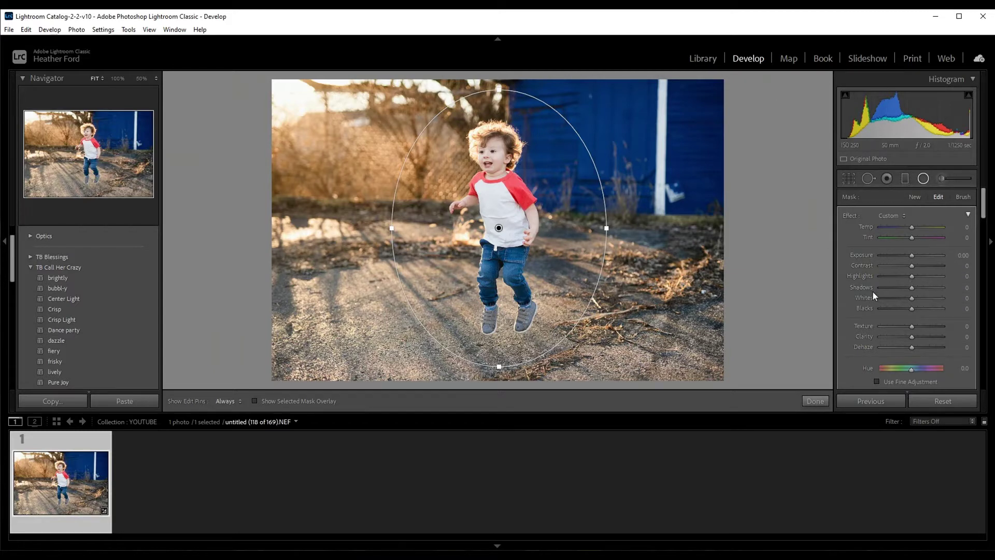
left_click_drag(912, 338, 876, 337)
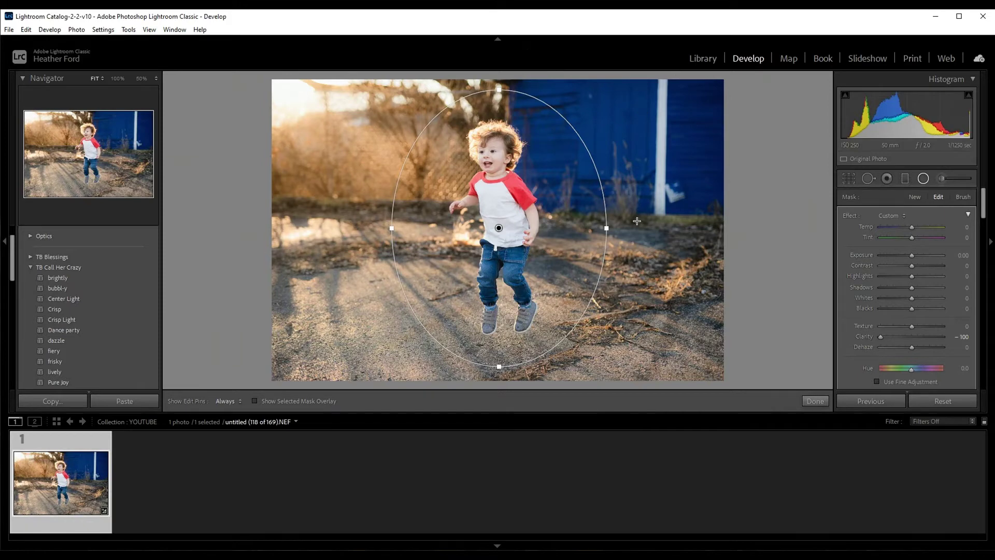
- Show the red mask overlay and lower the radial filter's Feather from 31 to 26
left_click(254, 401)
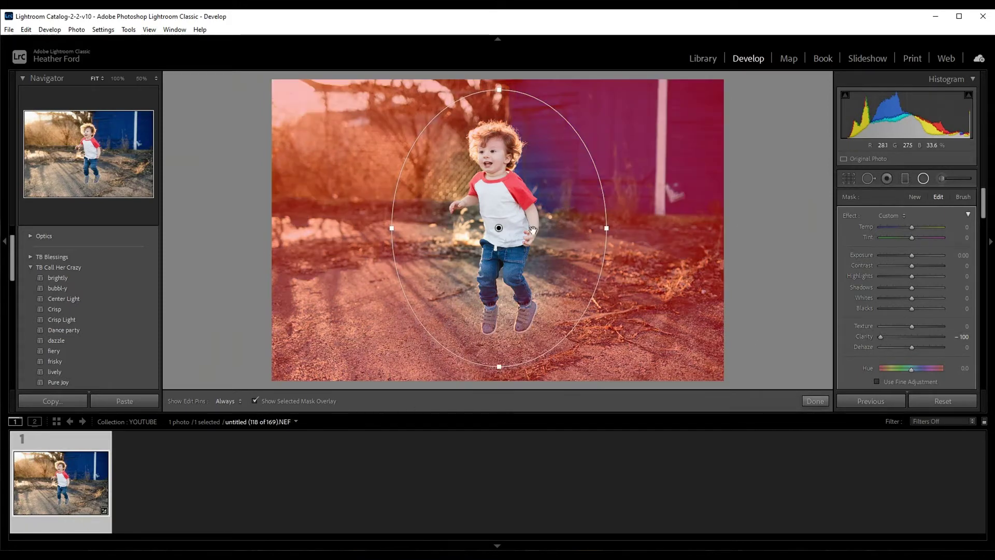
left_click_drag(607, 228, 610, 229)
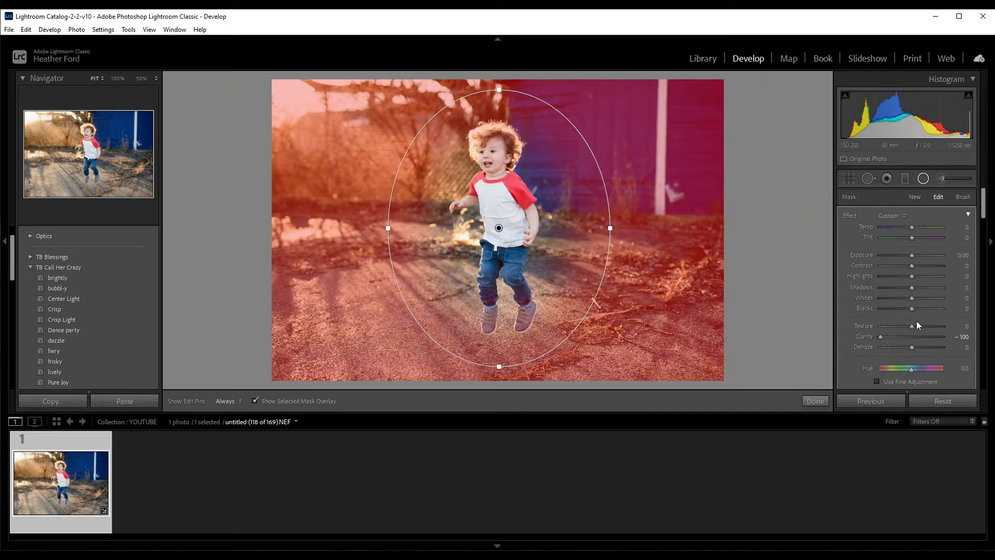
scroll(916, 325, "down", 5)
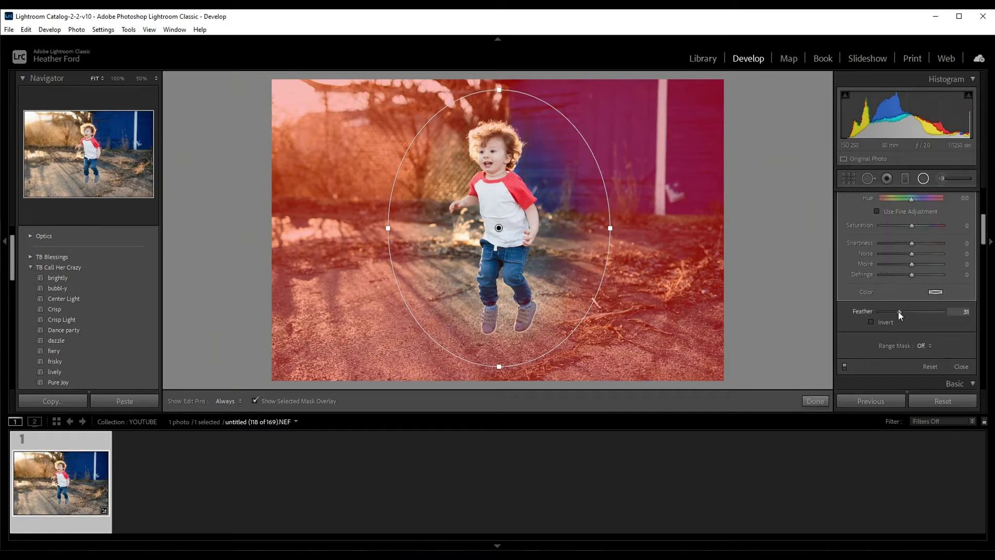
left_click_drag(899, 313, 896, 313)
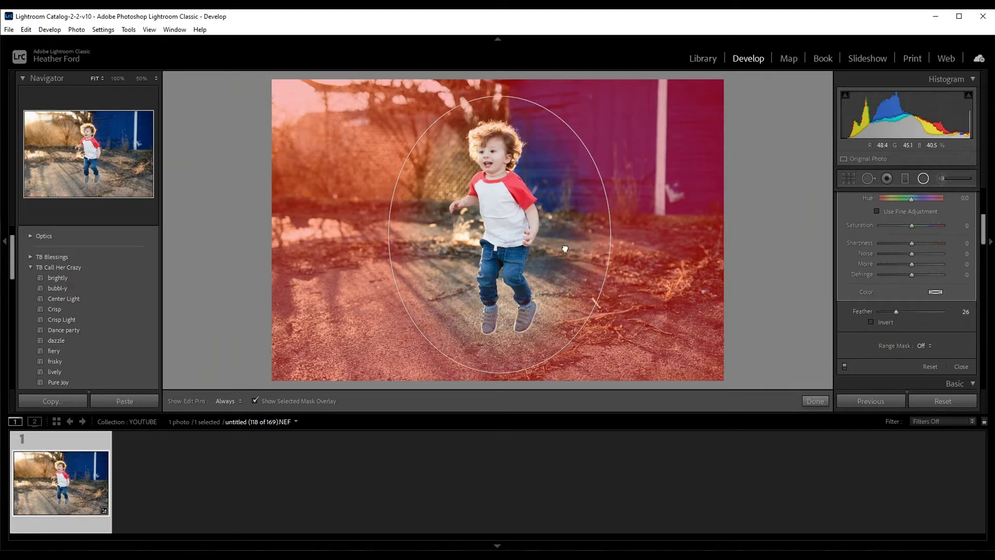
- Move the oval up and enlarge it wider and taller around the toddler
left_click_drag(564, 249, 560, 234)
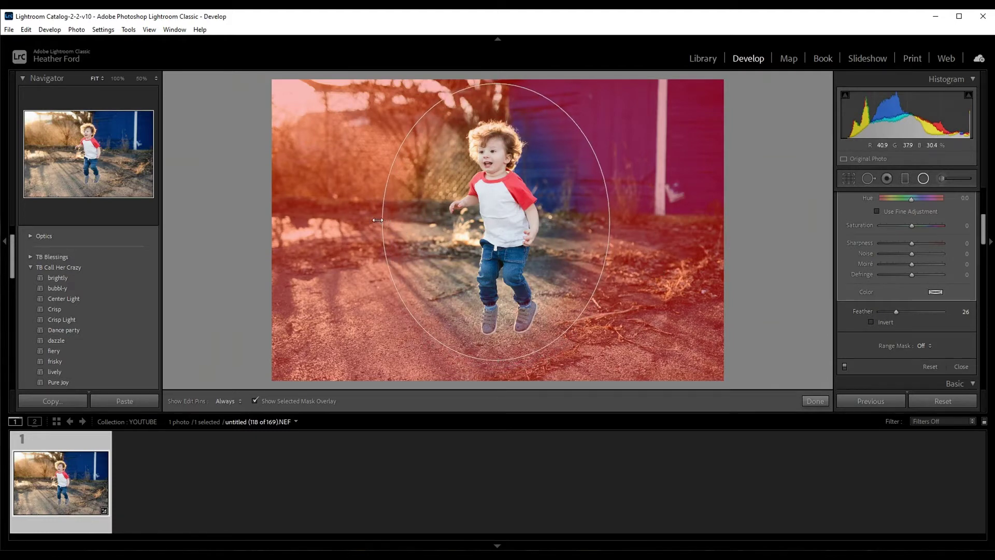
left_click_drag(378, 220, 382, 221)
left_click_drag(496, 83, 496, 76)
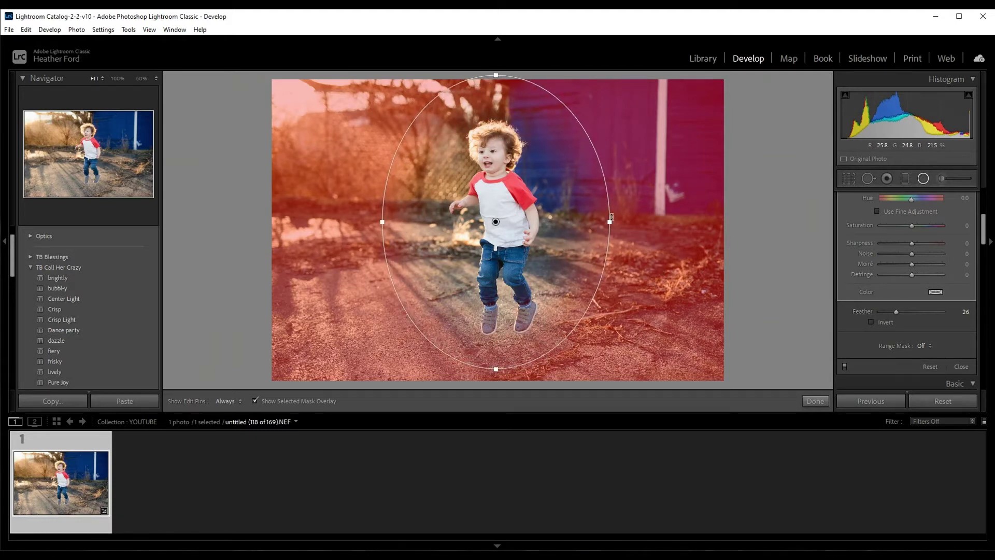
left_click_drag(604, 218, 616, 222)
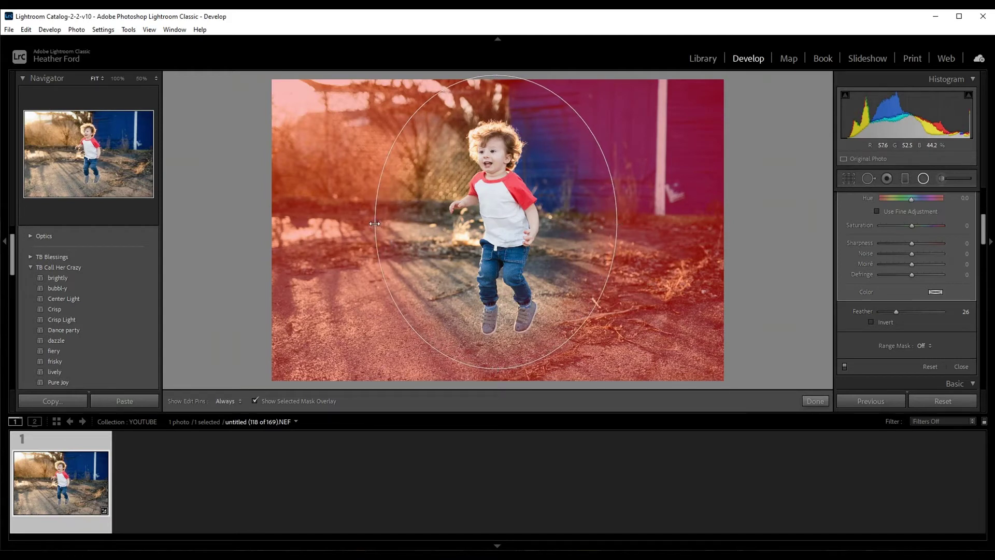
left_click_drag(373, 223, 374, 222)
left_click_drag(497, 368, 497, 381)
left_click_drag(375, 222, 369, 222)
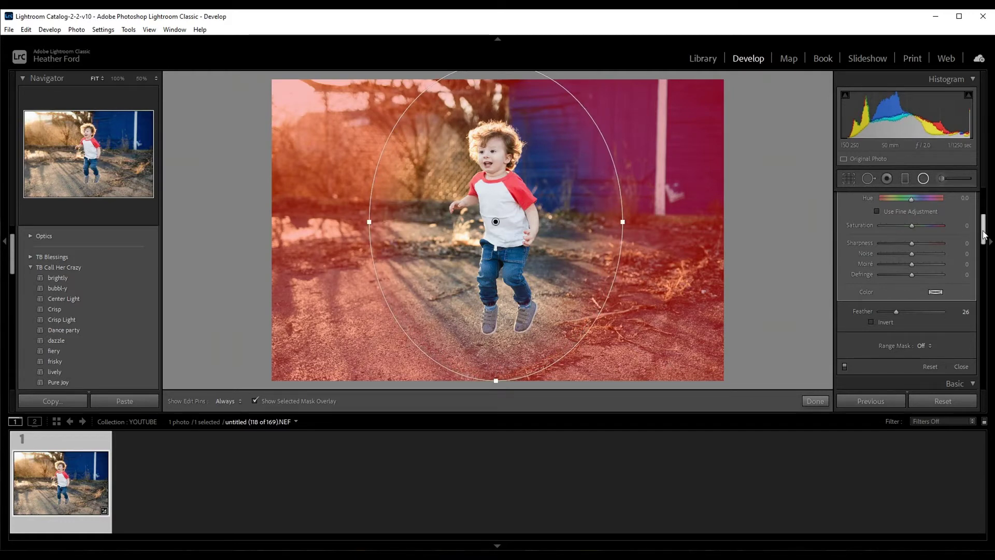
left_click_drag(983, 234, 983, 208)
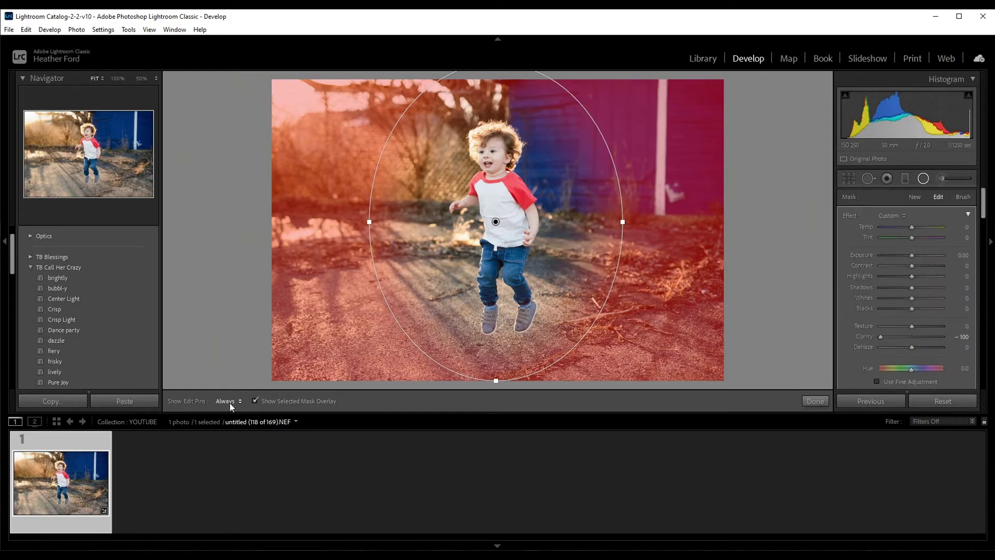
- Hide the mask overlay, finish the radial filter, and view Before/After Left/Right
left_click(254, 400)
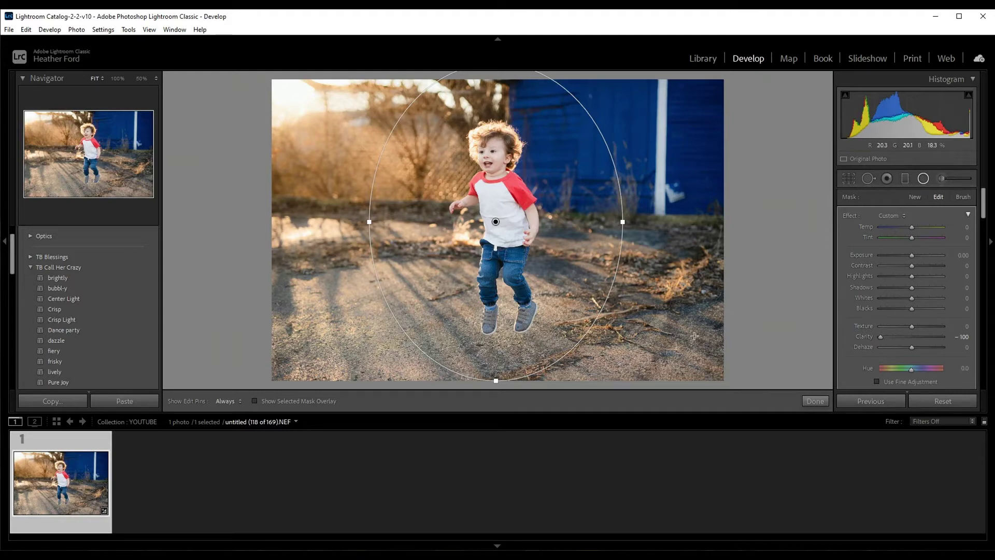
left_click(816, 402)
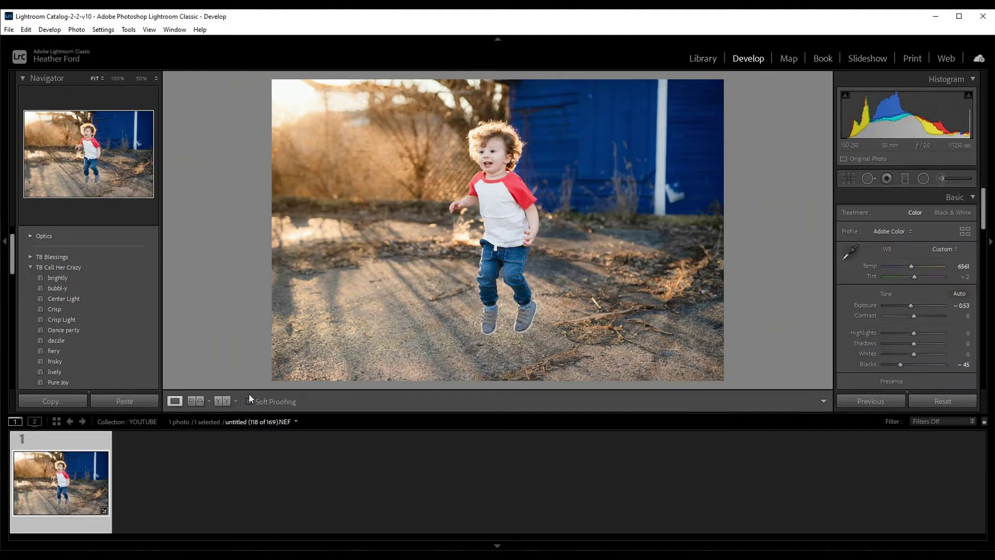
left_click(221, 401)
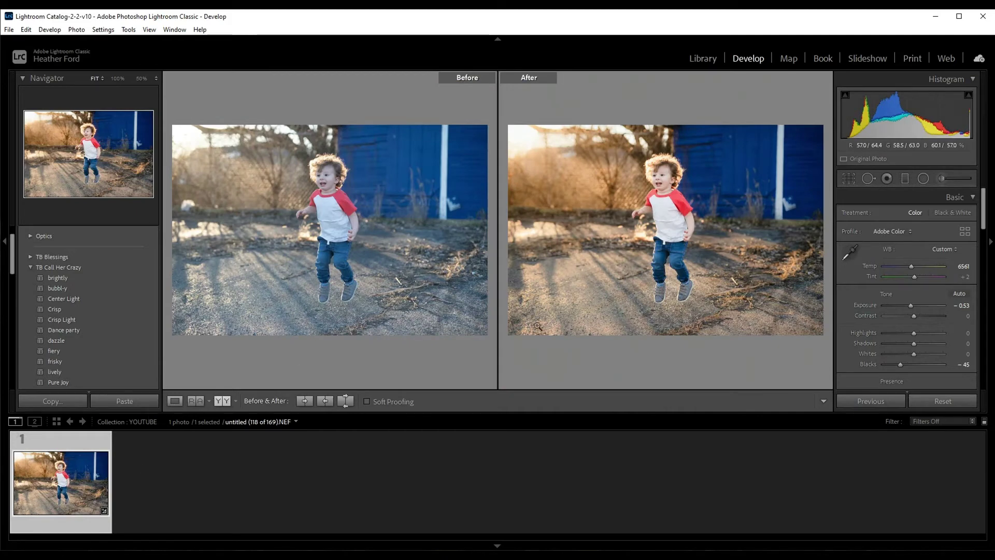
- Compare bushes, twigs and shoes at 50% zoom, then return to Fit and Loupe view
left_click(444, 291)
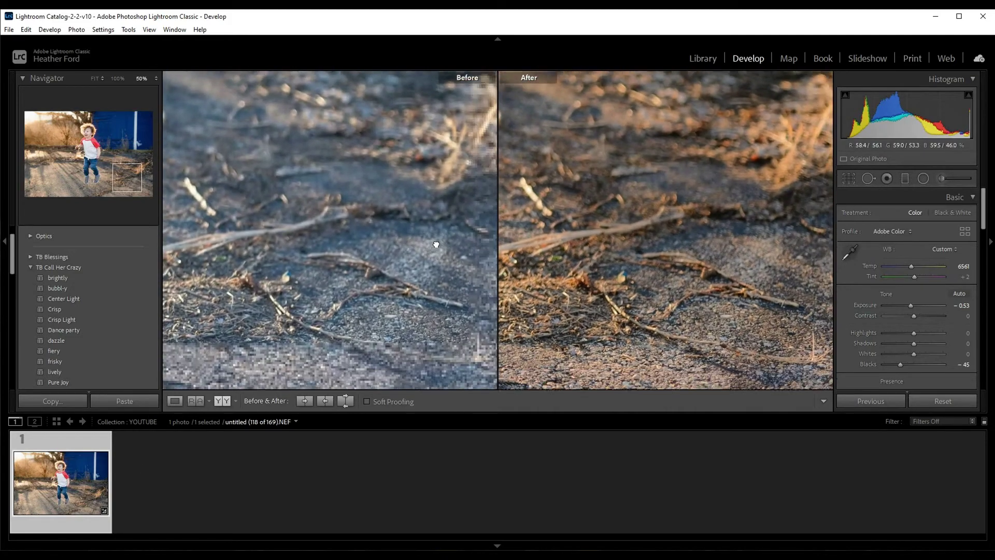
left_click_drag(436, 244, 289, 319)
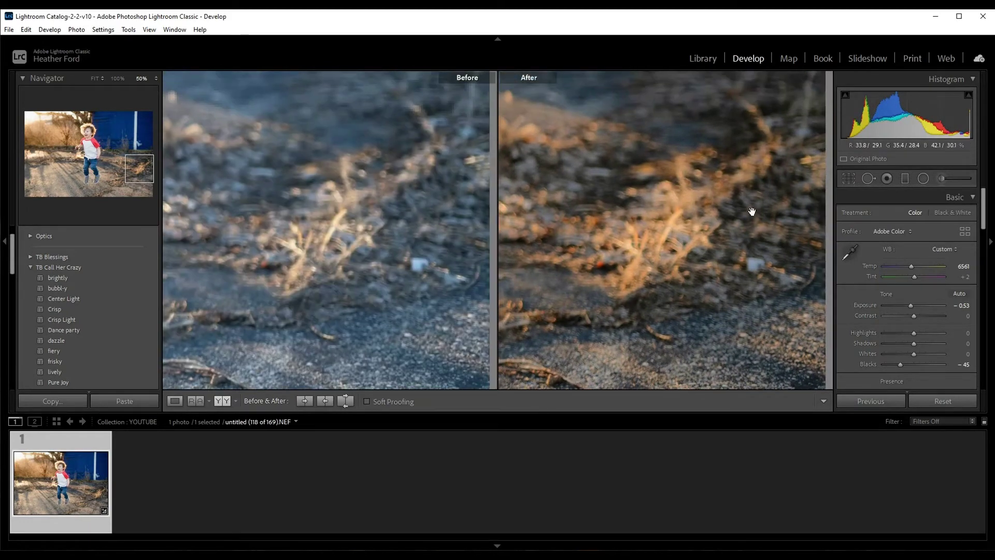
left_click_drag(756, 366, 740, 238)
left_click_drag(765, 291, 654, 178)
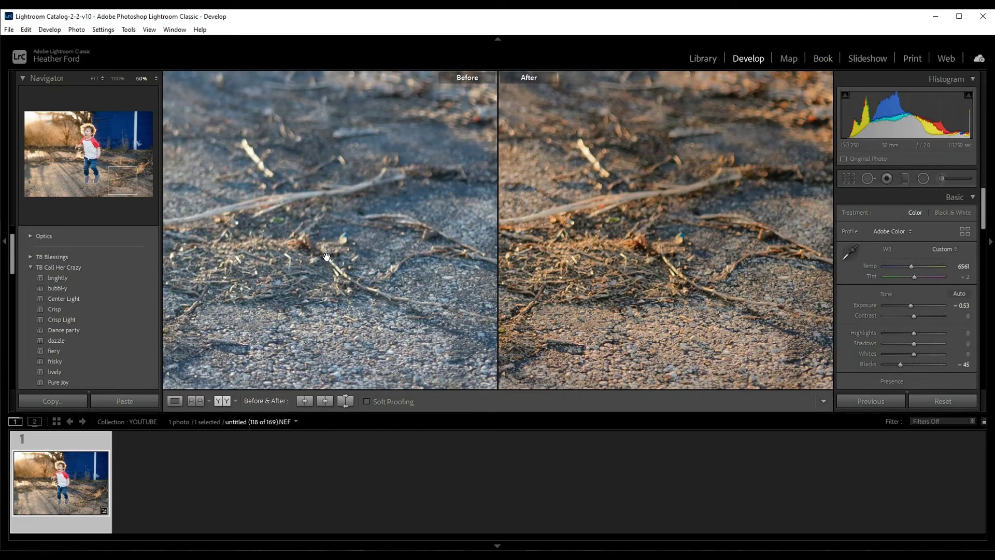
left_click_drag(325, 257, 626, 328)
left_click_drag(702, 327, 708, 267)
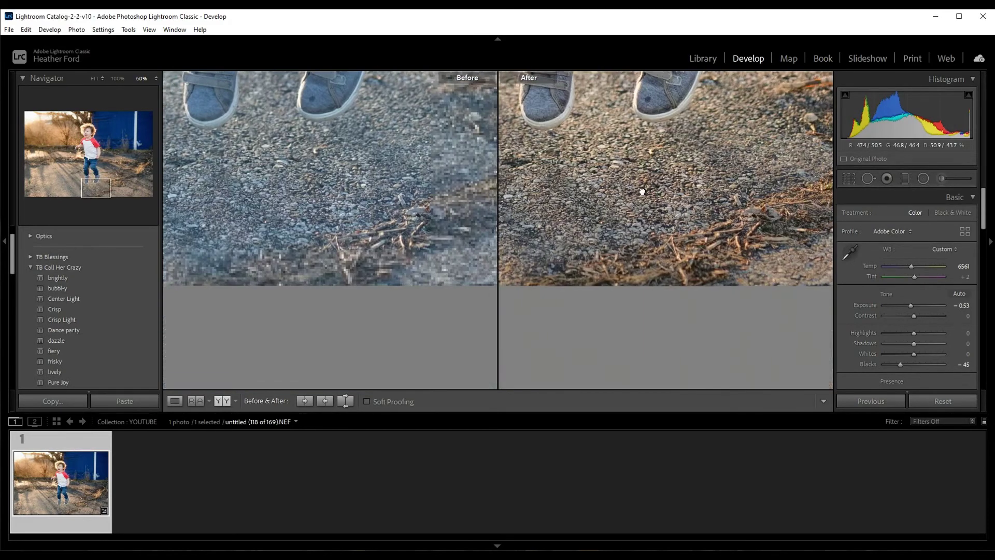
left_click(610, 233)
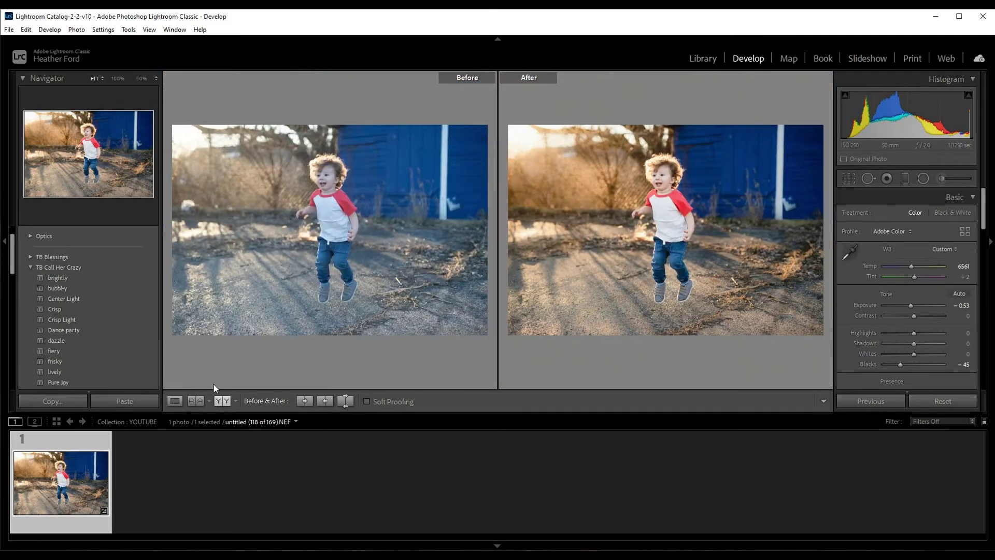
left_click(175, 401)
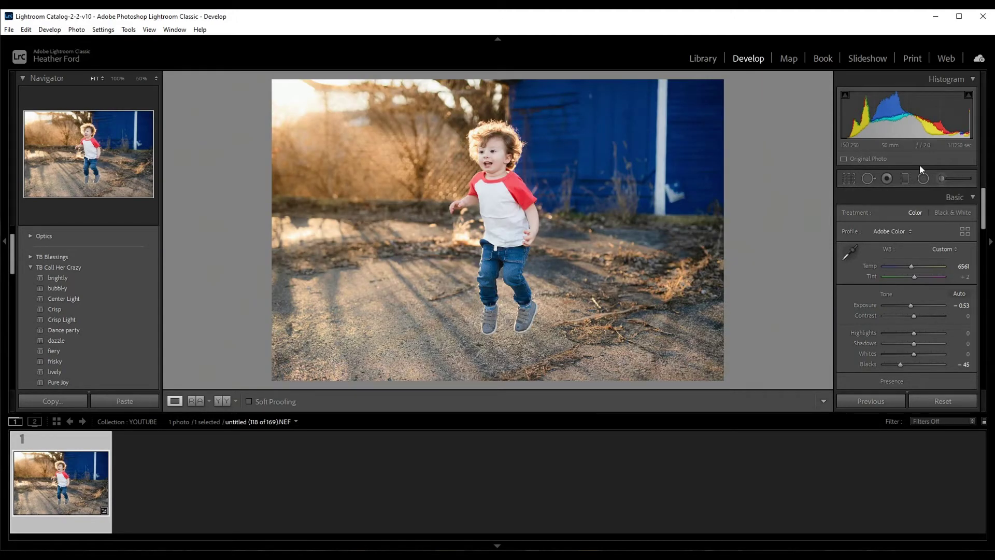
- Place a Clarity -100 radial filter on the toddler and duplicate it from its pin menu
left_click(926, 180)
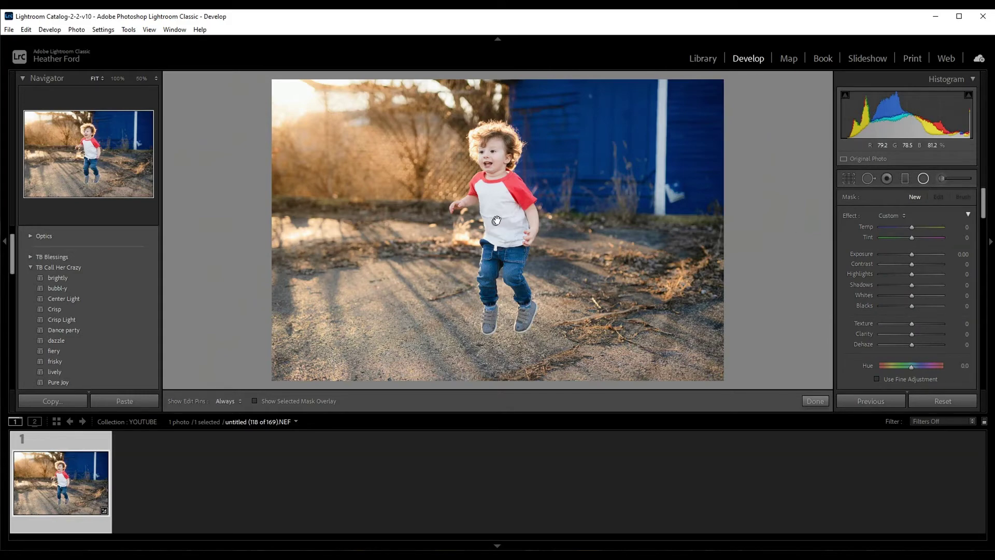
left_click(497, 221)
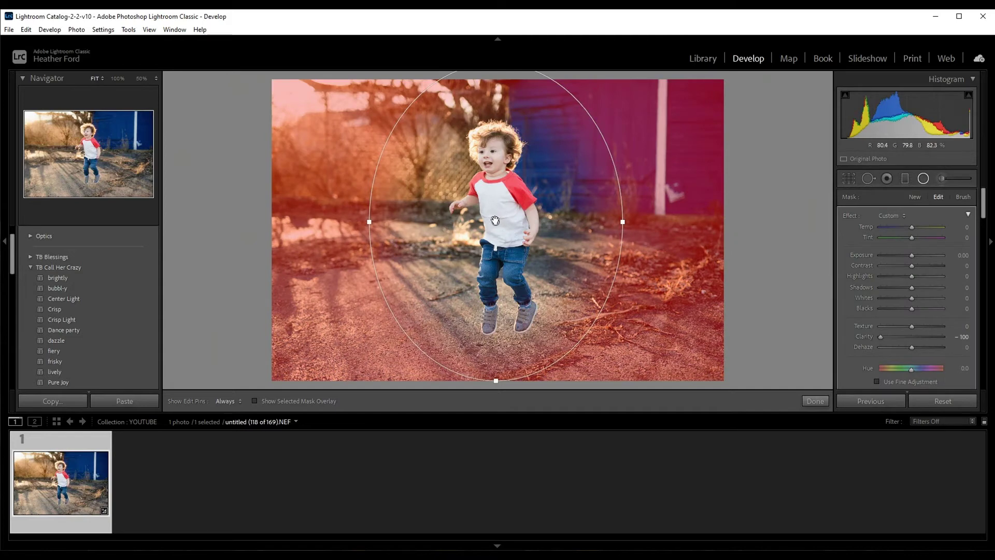
right_click(497, 222)
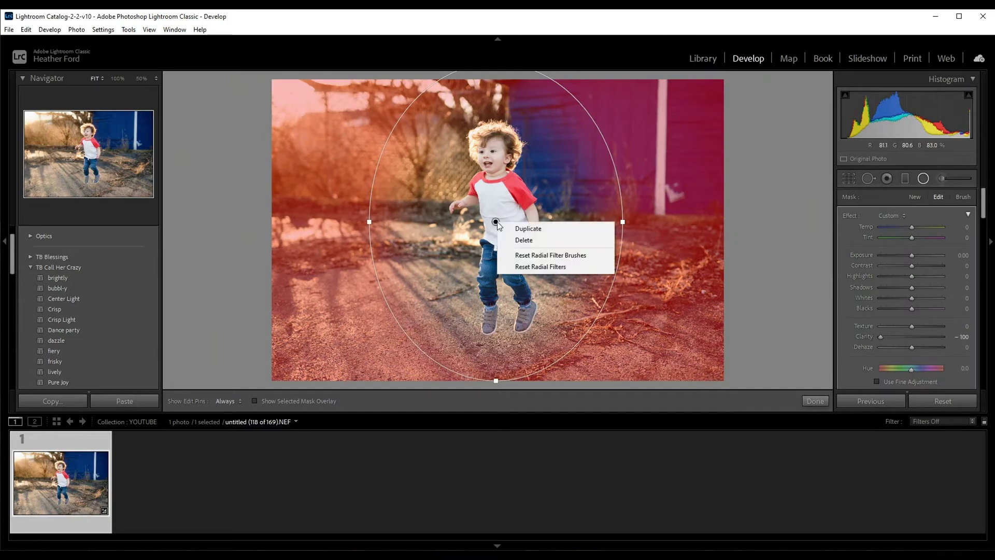
left_click(532, 232)
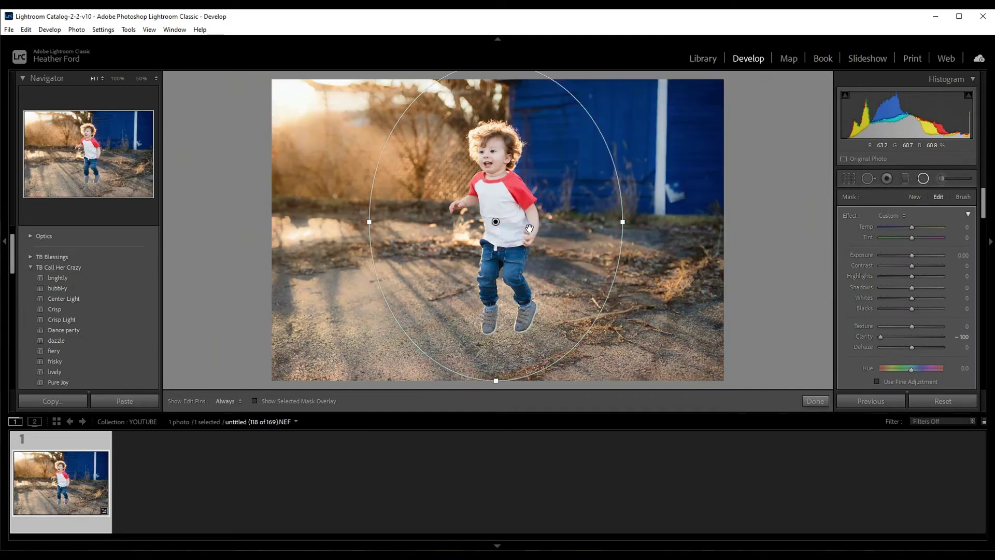
- Duplicate the toddler's radial filter and shift the copy sideways beside the original
right_click(496, 221)
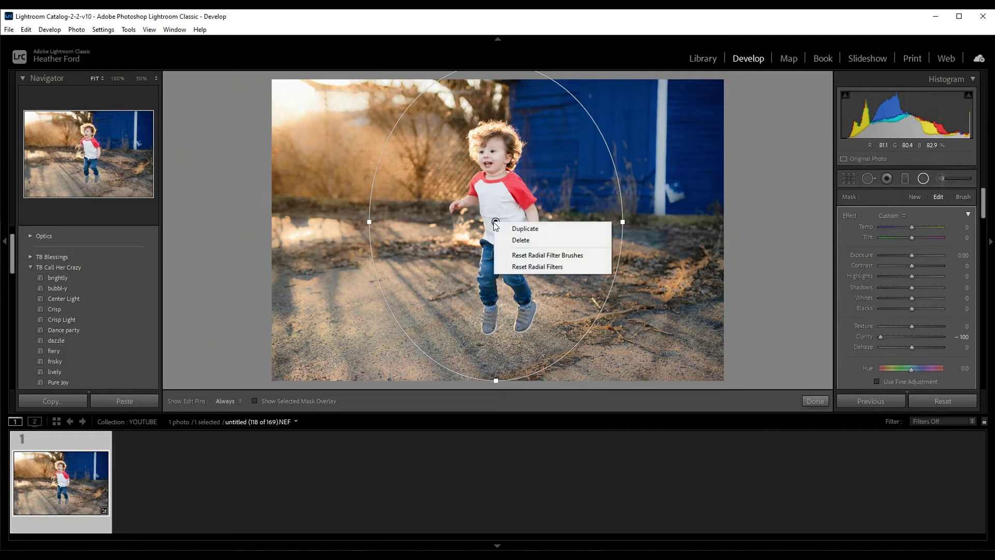
left_click(524, 229)
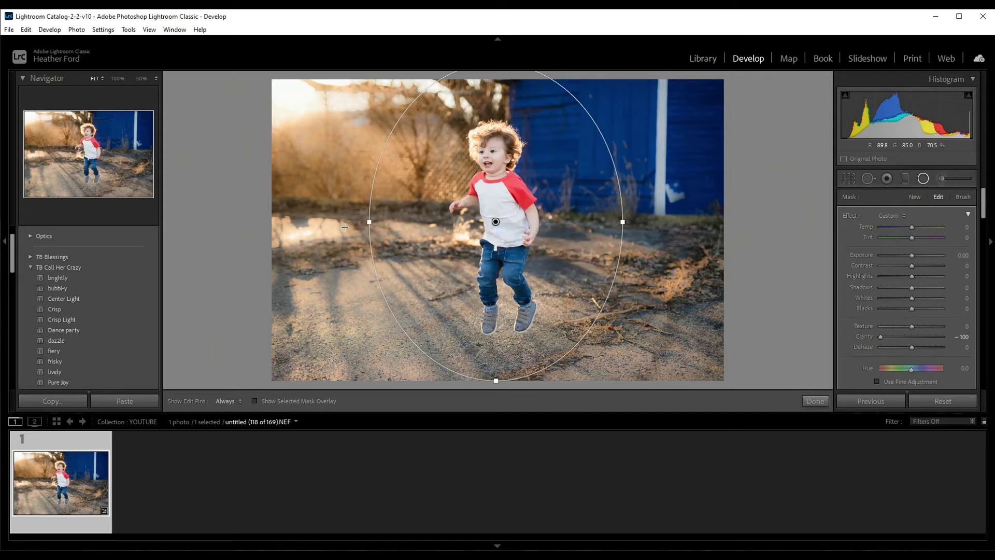
right_click(497, 222)
left_click(524, 228)
left_click_drag(555, 283, 525, 286)
left_click_drag(417, 289, 461, 284)
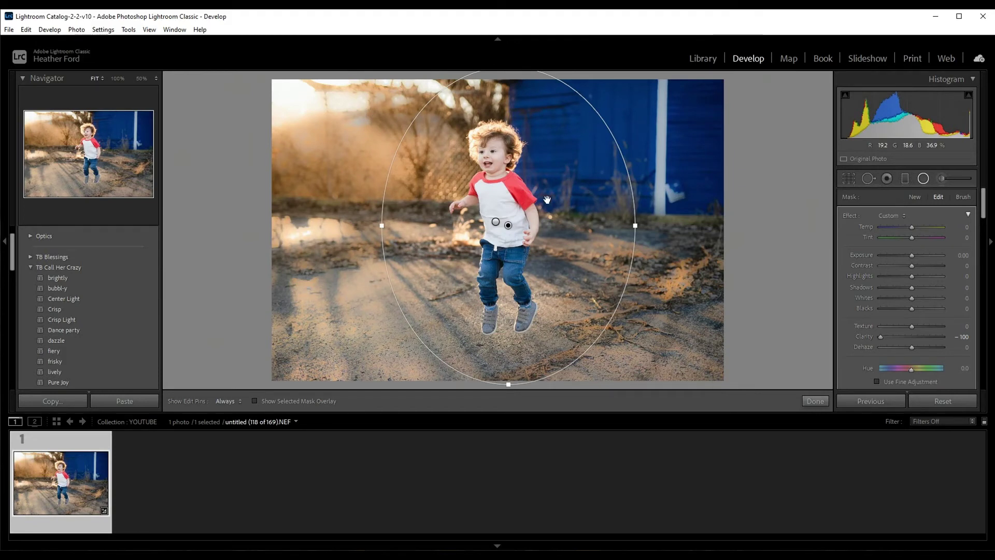
- Delete one extra radial filter copy so two filter pins remain
right_click(509, 226)
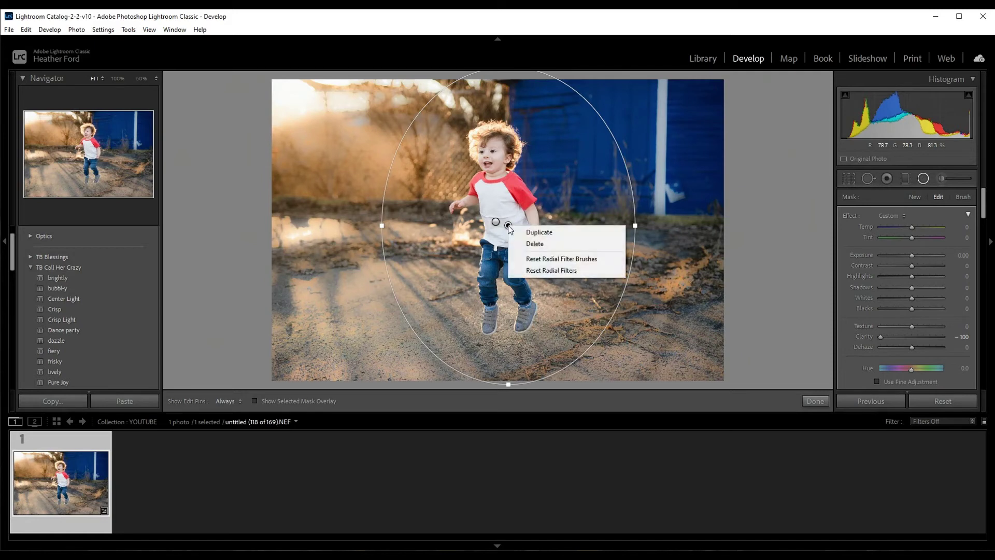
key("Escape")
right_click(509, 226)
key("Escape")
right_click(508, 226)
key("Down")
key("Down")
key("Return")
right_click(509, 226)
key("Escape")
key("ctrl+z")
right_click(508, 226)
left_click(530, 243)
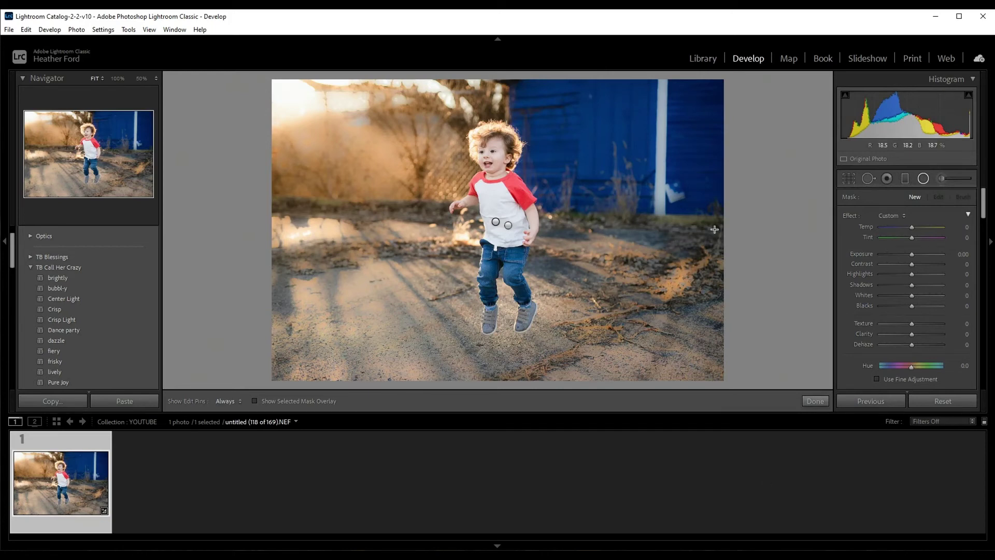
- Delete each remaining radial filter pin until none are left on the photo
right_click(507, 226)
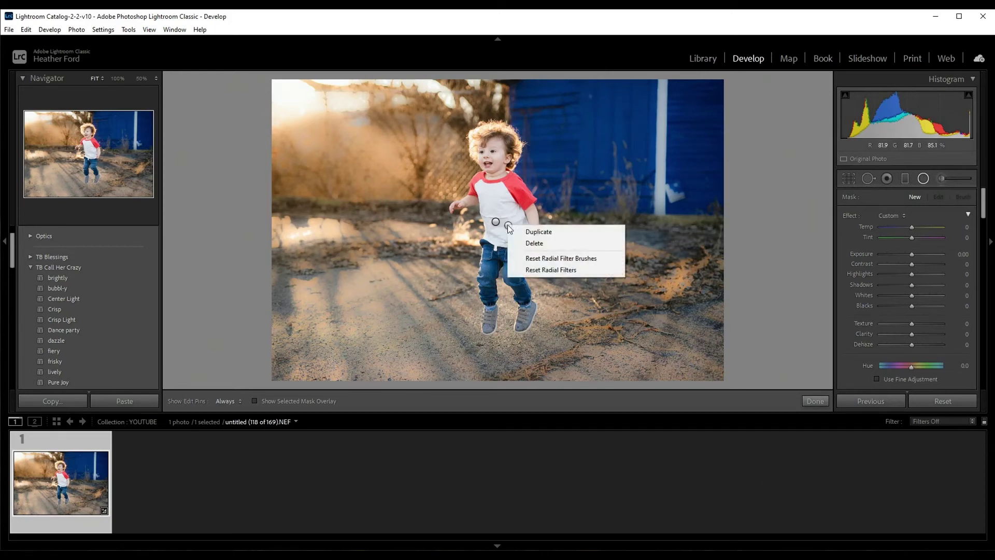
left_click(533, 243)
left_click(495, 221)
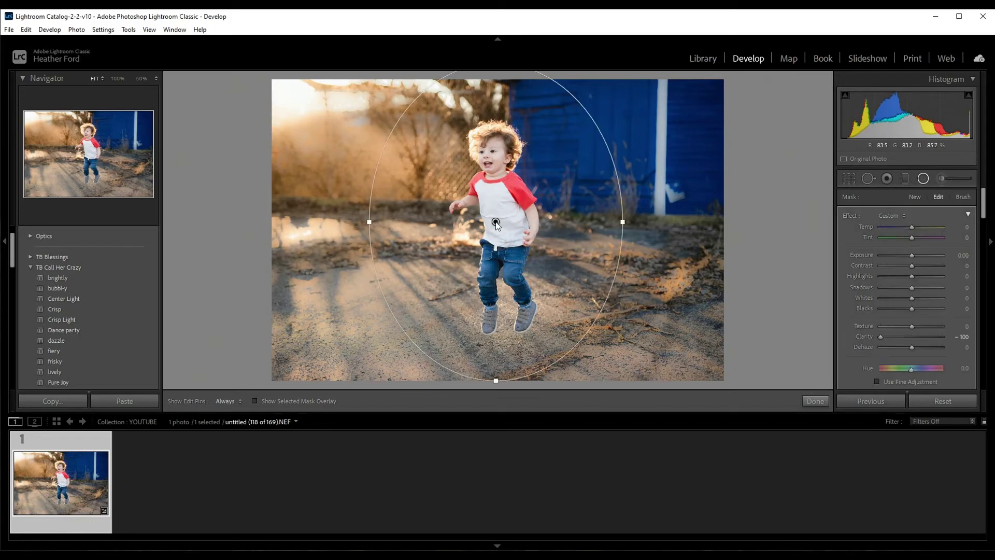
right_click(500, 222)
left_click(517, 239)
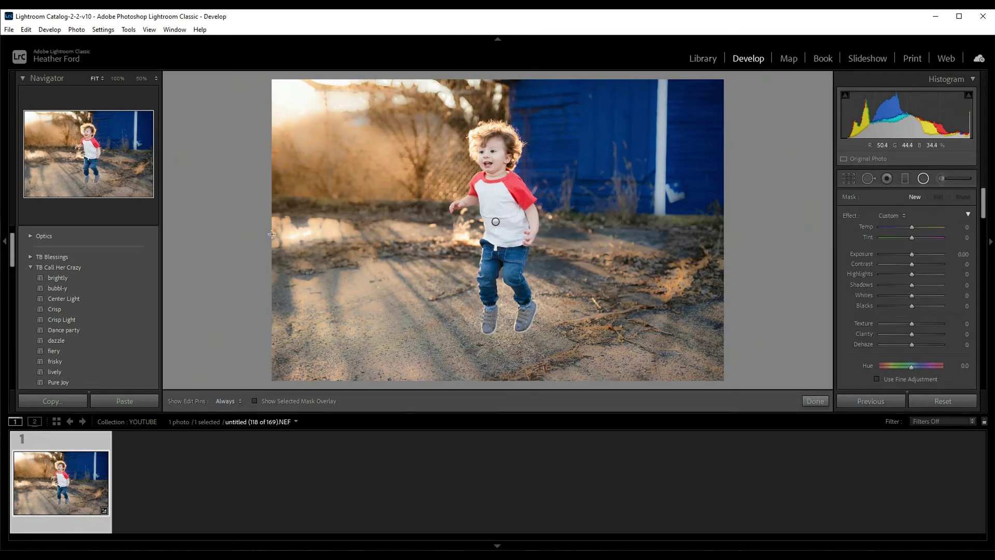
left_click(496, 221)
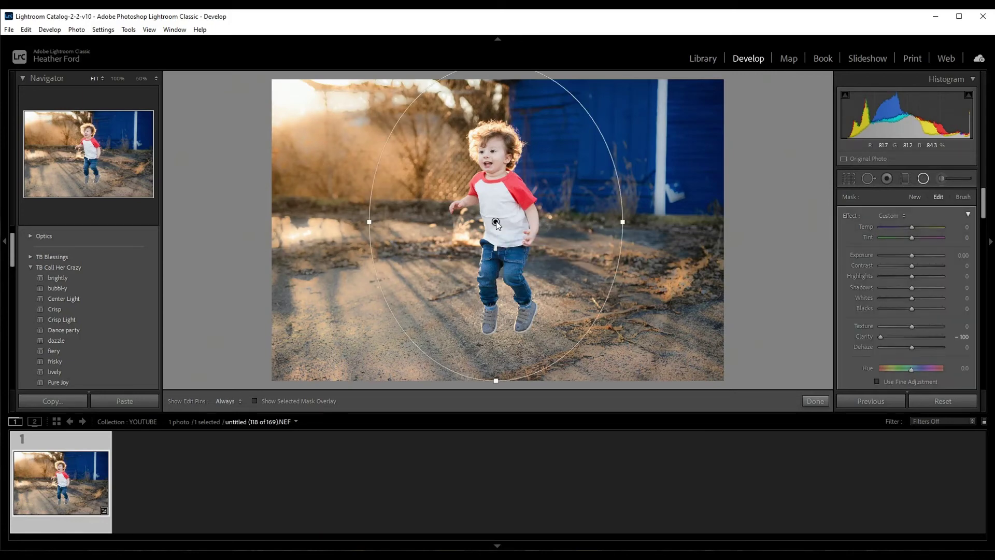
right_click(504, 222)
left_click(516, 239)
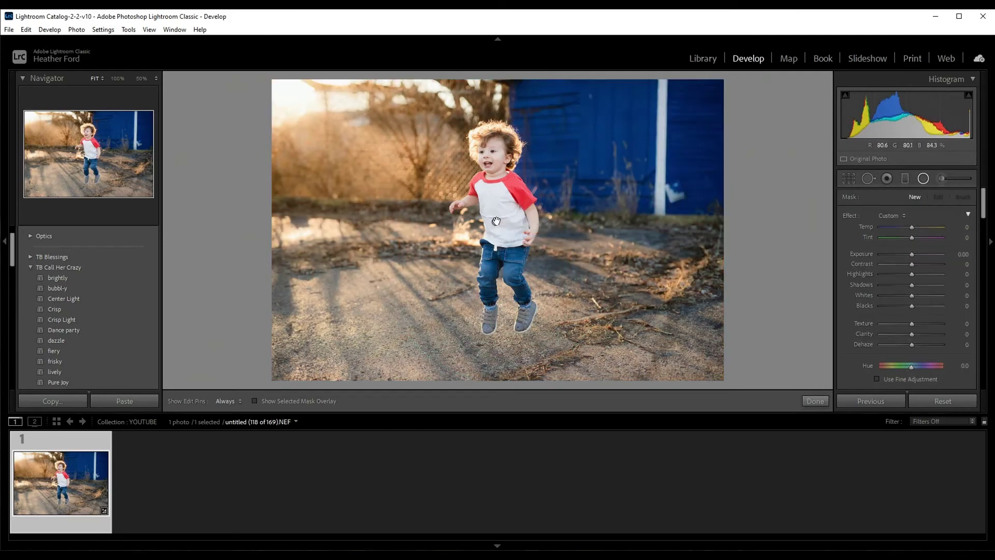
right_click(503, 222)
left_click(520, 244)
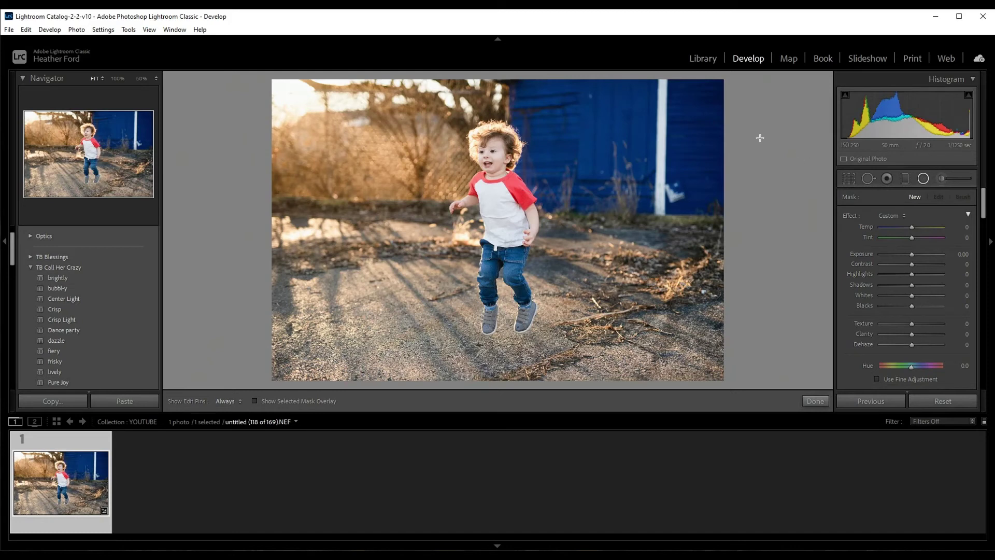
- Paint an Adjustment Brush stroke at Clarity -68 over the blue wall behind the toddler
left_click(942, 179)
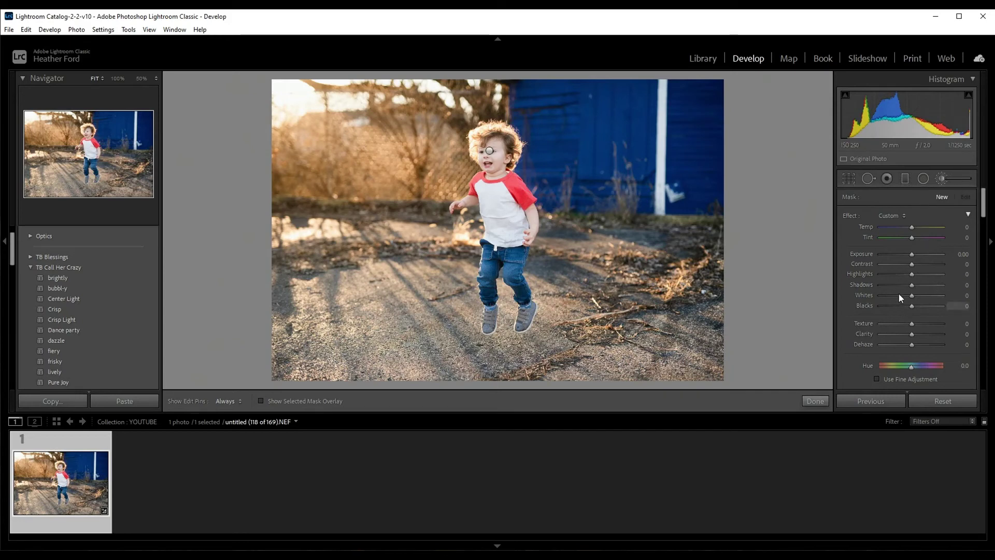
left_click_drag(900, 334, 891, 334)
key("h")
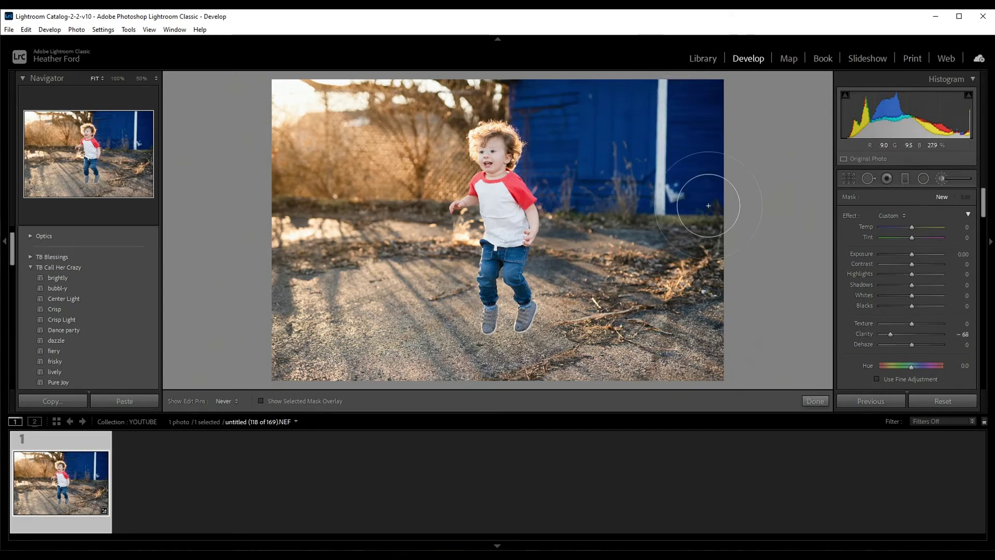
left_click(722, 212)
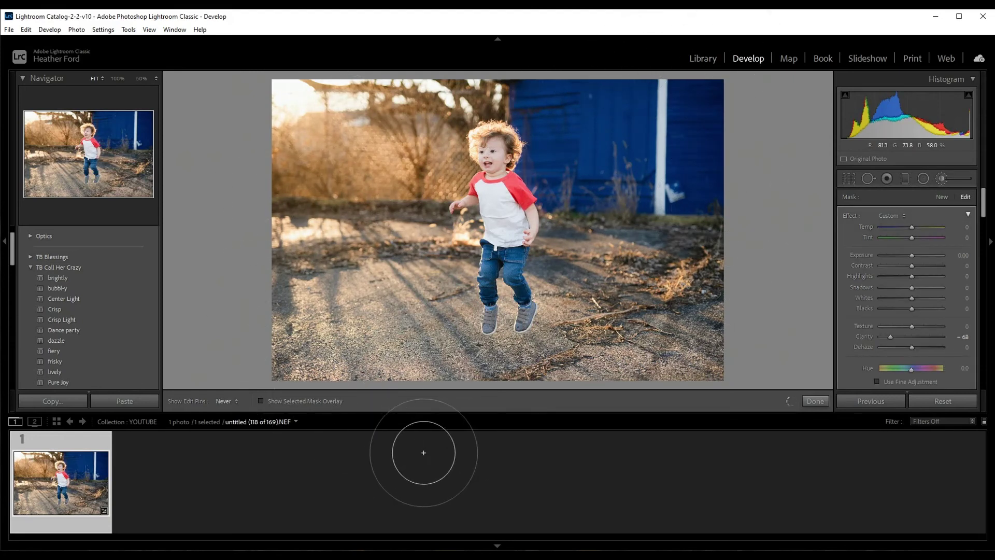
key("h")
- Show the mask overlay to check the painted area and dismiss the pin's options menu
left_click(261, 402)
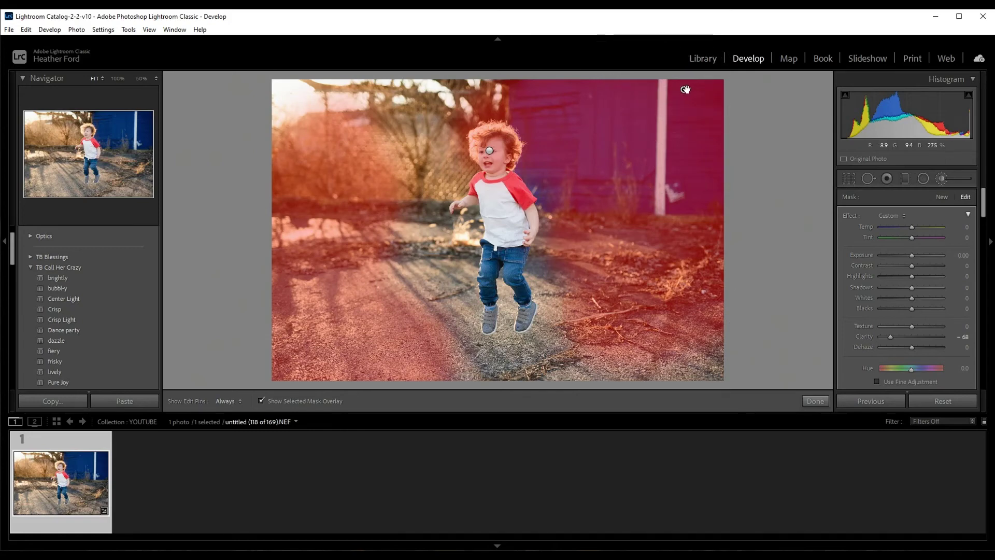
right_click(685, 90)
left_click(707, 108)
right_click(489, 150)
left_click(789, 234)
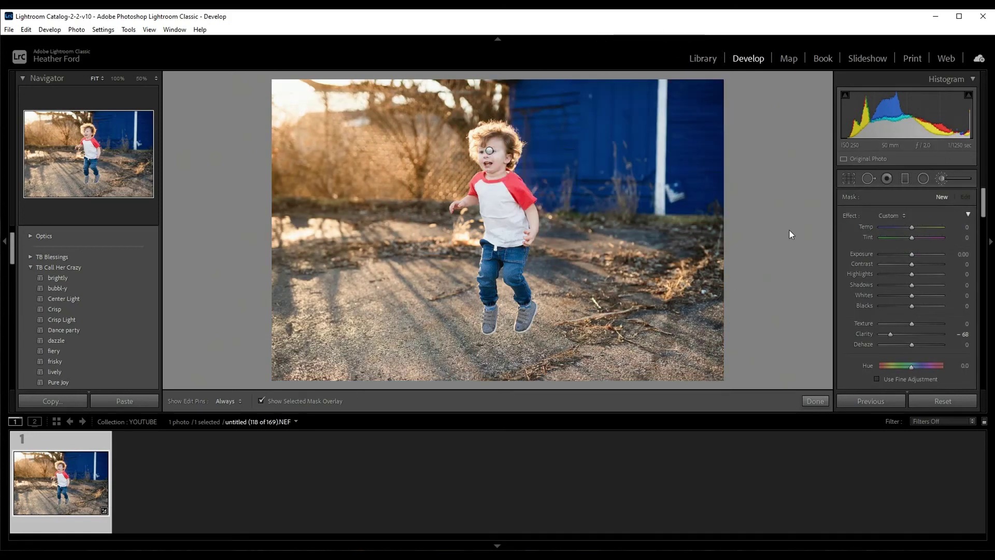
- Add -68 clarity graduated filters from the left and right edges, plus another from the left
left_click(825, 400)
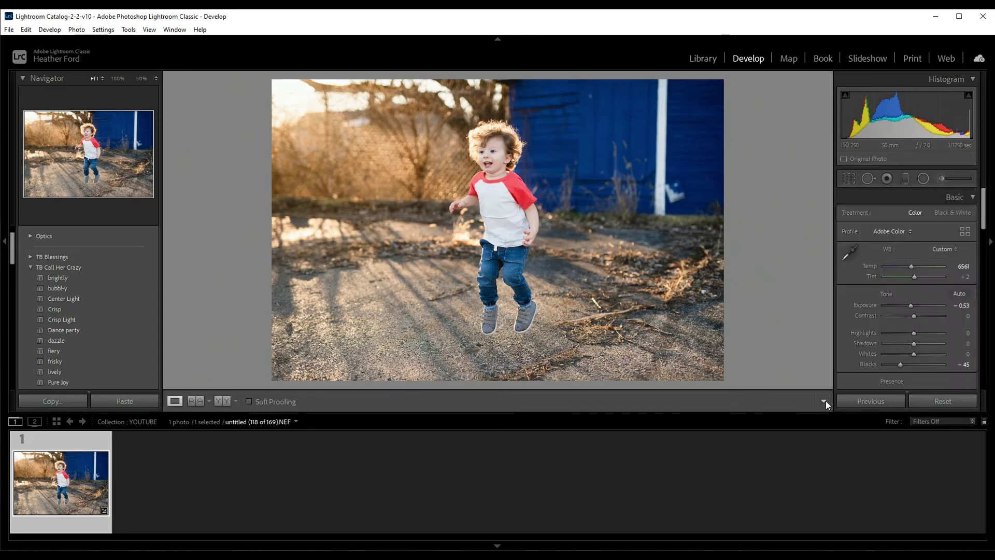
left_click(905, 179)
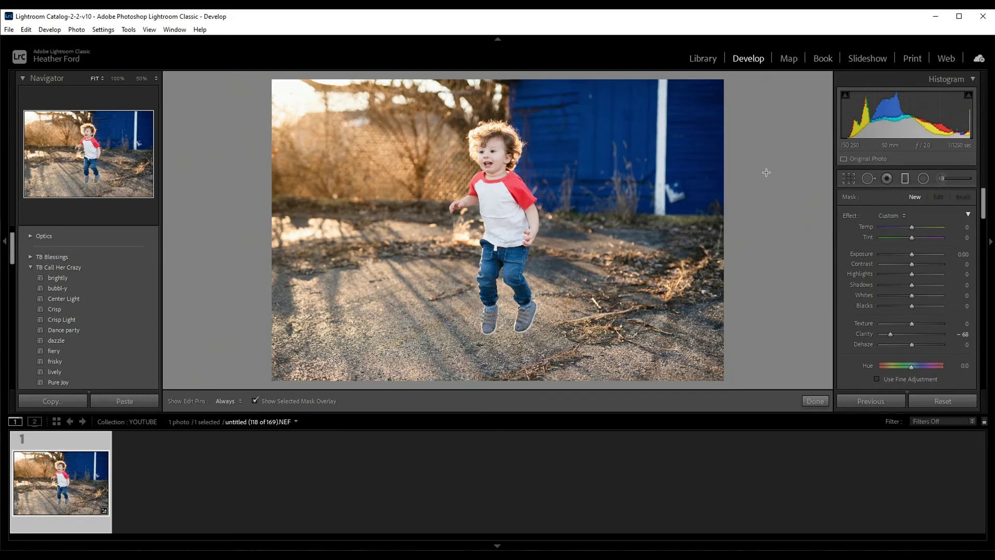
left_click_drag(271, 207, 477, 218)
left_click_drag(725, 197, 559, 197)
left_click(816, 401)
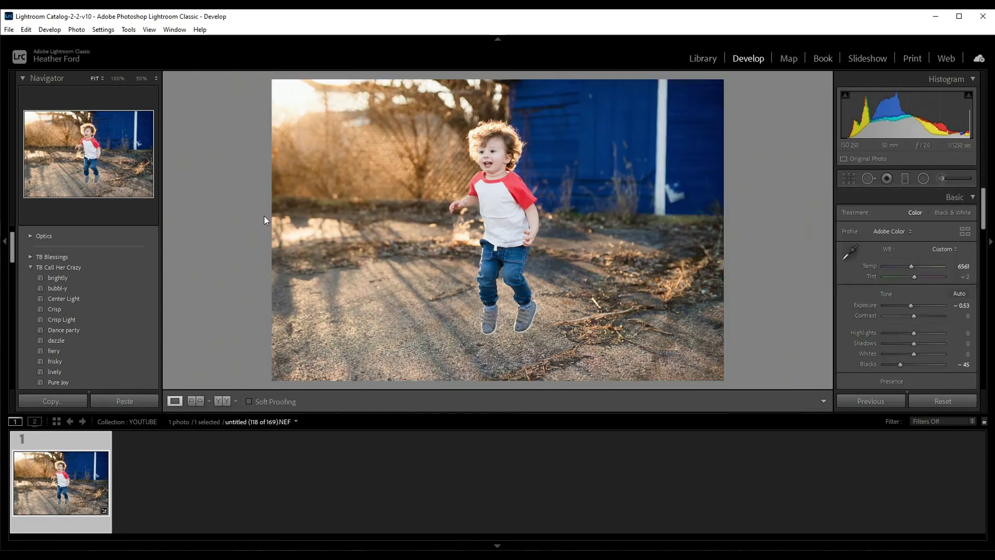
left_click(906, 178)
left_click_drag(273, 210, 367, 210)
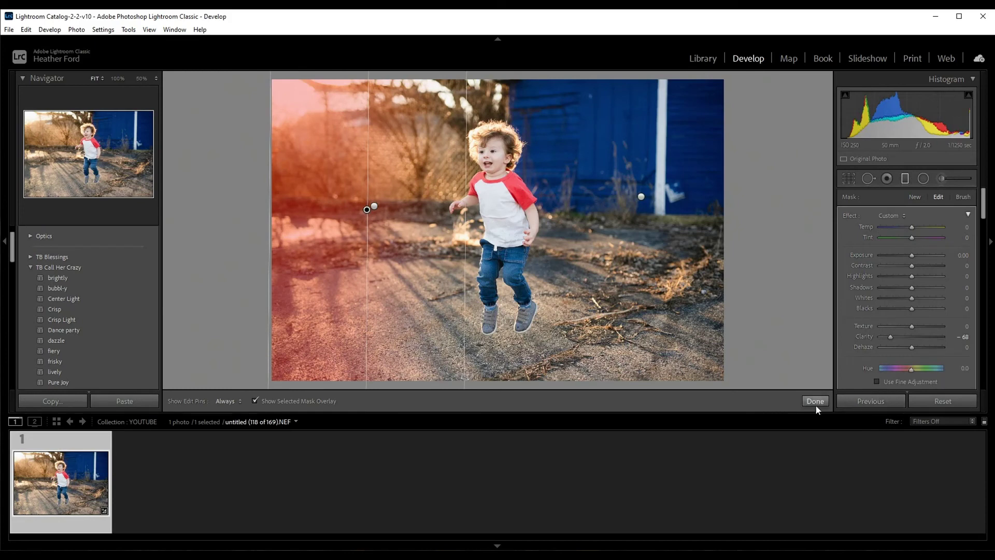